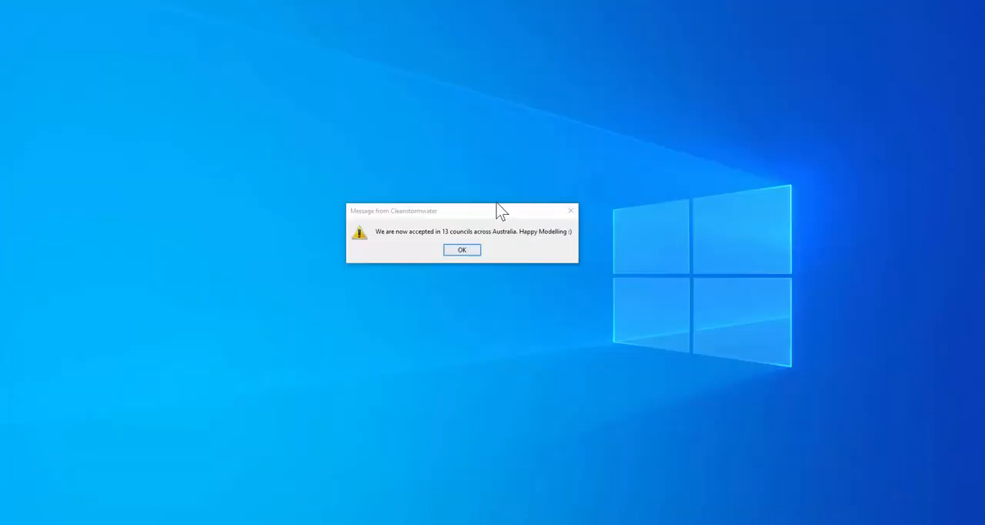
Dismiss the startup message and create a new model
{"action": "left_click", "coordinate": [460, 250]}
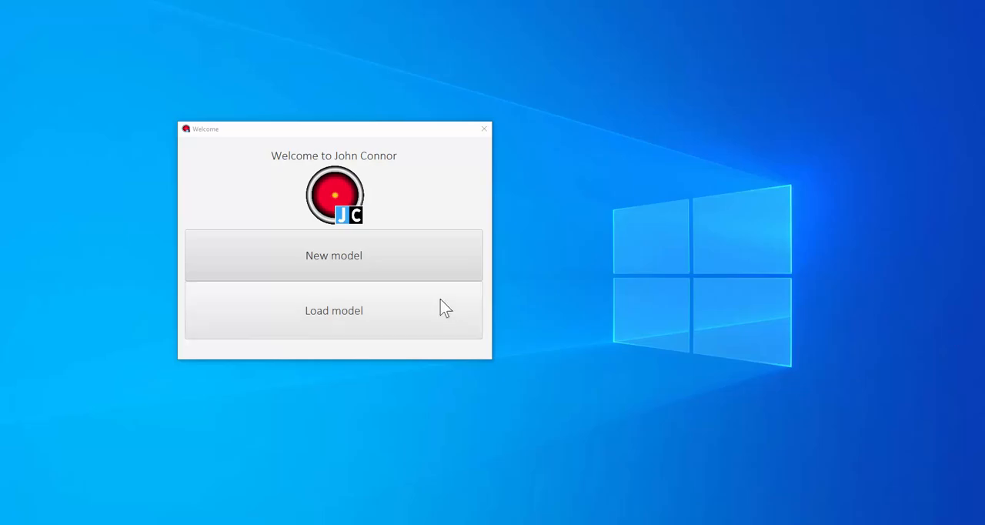
{"action": "left_click", "coordinate": [431, 261]}
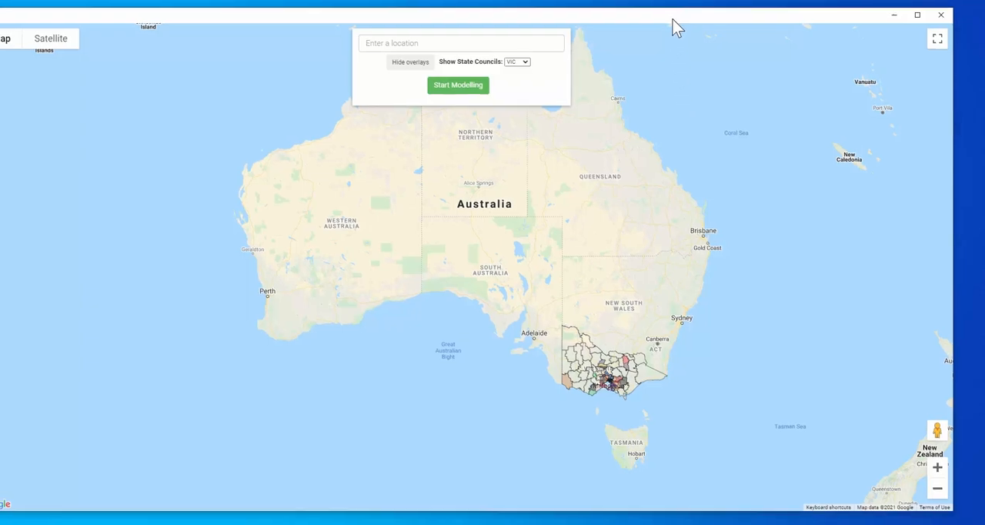
Pick a location on the map within the Greater Bendigo City council area of Victoria
{"action": "scroll", "coordinate": [620, 357], "scroll_direction": "up", "scroll_amount": 1}
{"action": "scroll", "coordinate": [621, 358], "scroll_direction": "up", "scroll_amount": 2}
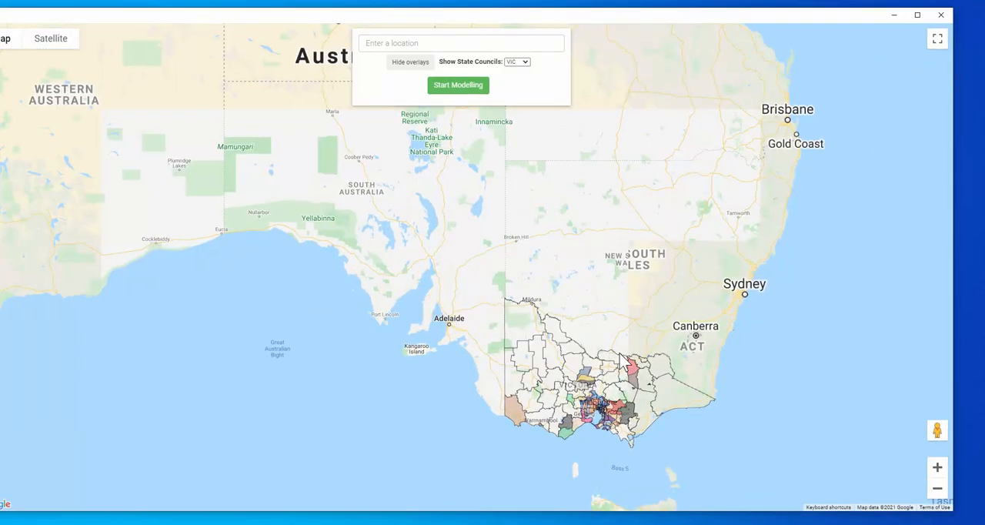
{"action": "scroll", "coordinate": [542, 320], "scroll_direction": "up", "scroll_amount": 3}
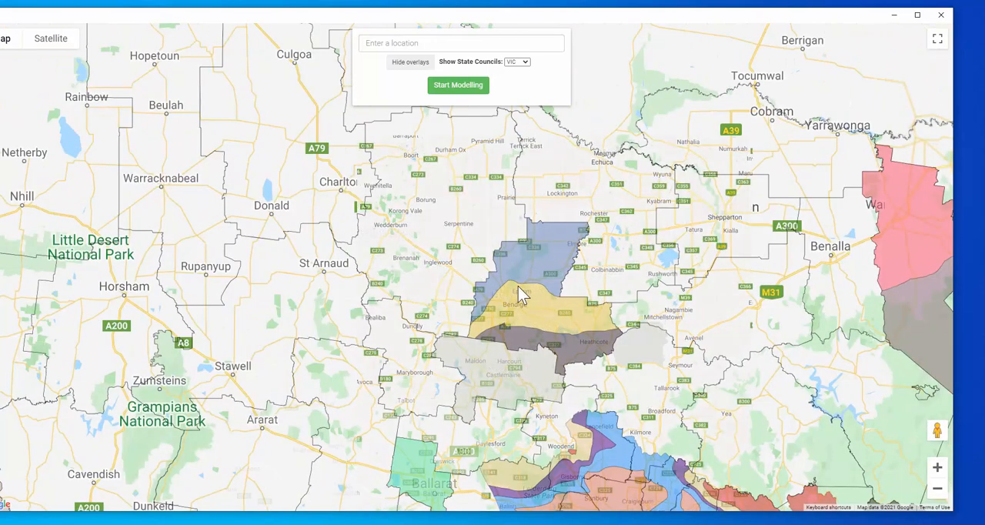
{"action": "left_click", "coordinate": [537, 309]}
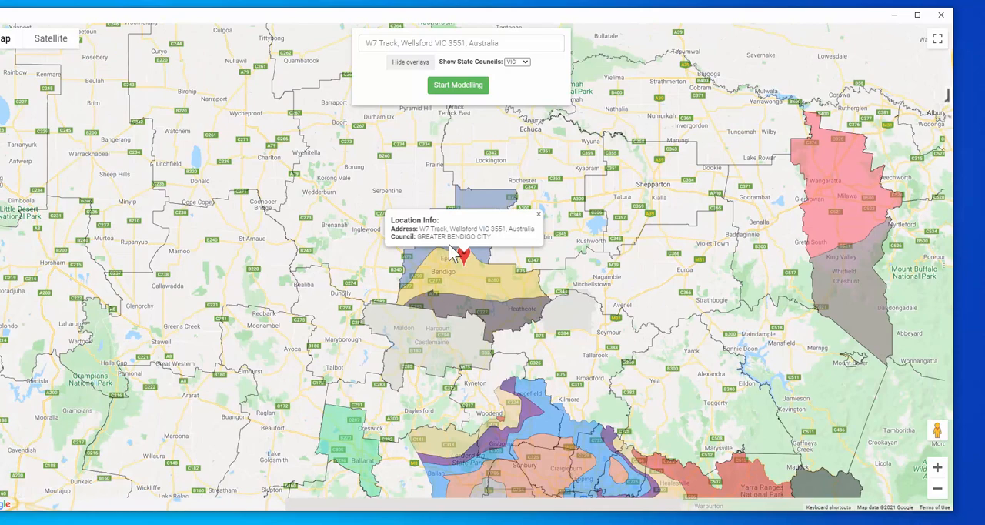
{"action": "left_click", "coordinate": [474, 202]}
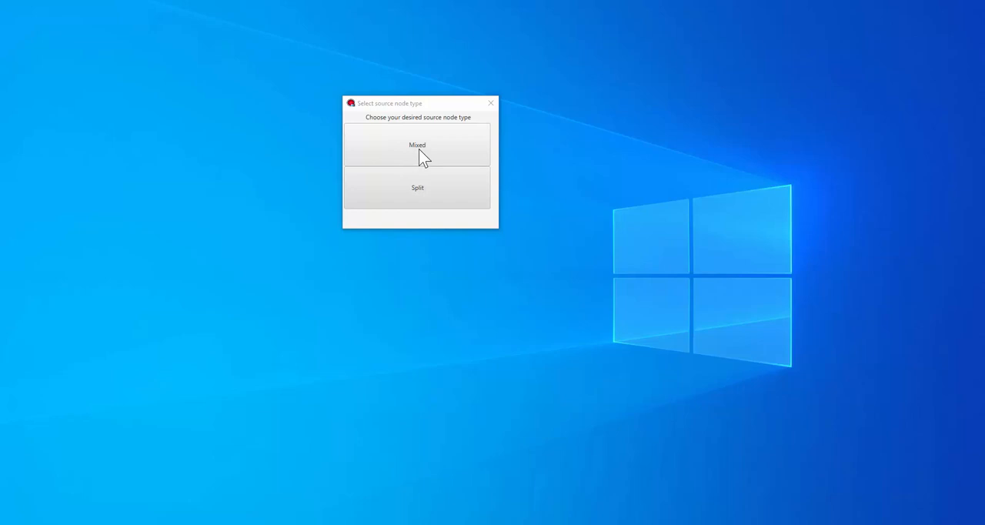
Choose Split as the source node type for the model
{"action": "left_click", "coordinate": [433, 190]}
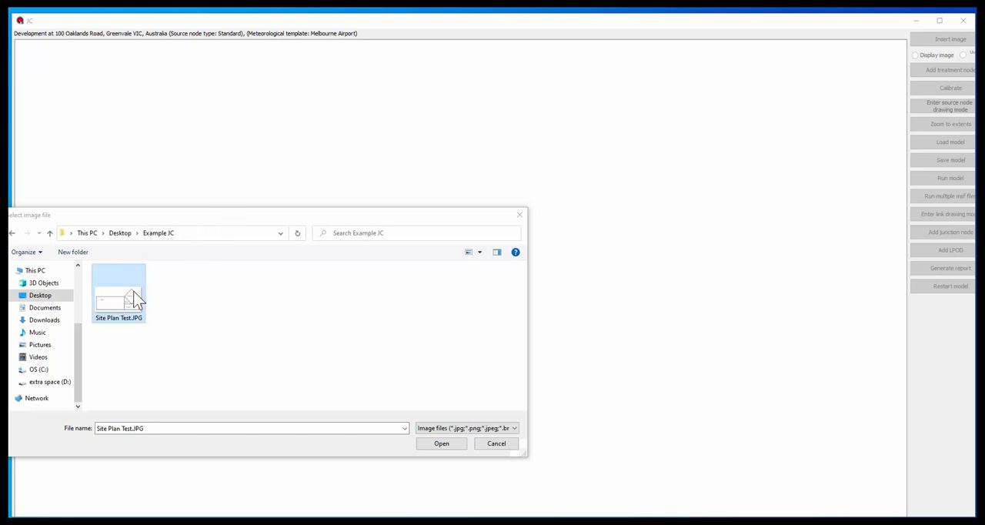
Insert the image Site Plan Test.JPG and calibrate its scale with a reference line of 20 metres
{"action": "left_click_drag", "start_coordinate": [143, 293], "coordinate": [673, 257]}
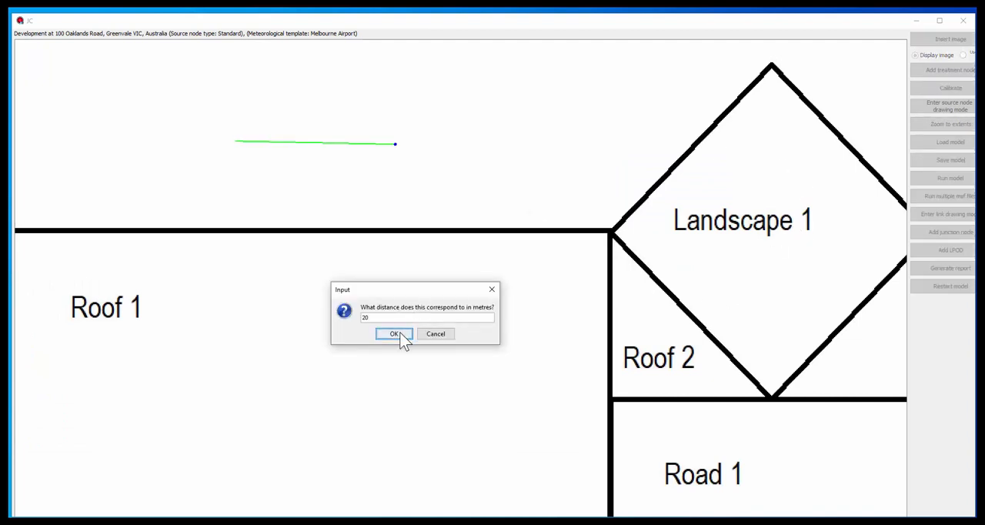
{"action": "left_click", "coordinate": [397, 334]}
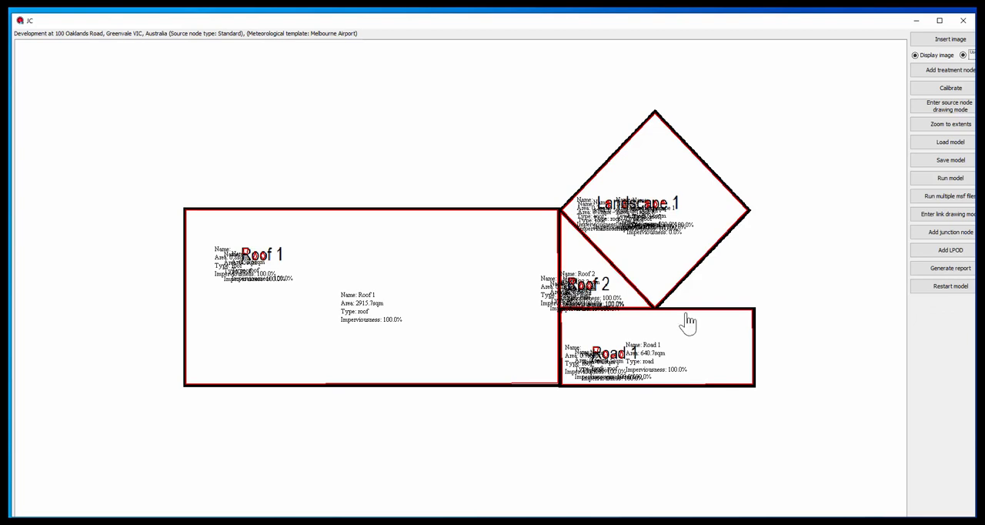
Move the Roof 1, Landscape 1, Roof 2 and Road 1 source nodes off their outlines on the site plan
{"action": "left_click_drag", "start_coordinate": [457, 278], "coordinate": [334, 415]}
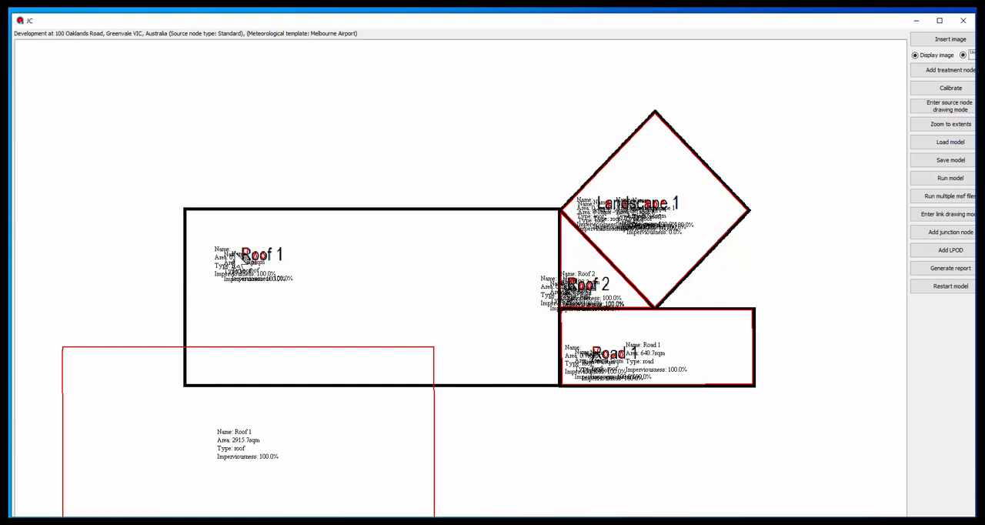
{"action": "left_click_drag", "start_coordinate": [668, 166], "coordinate": [868, 116]}
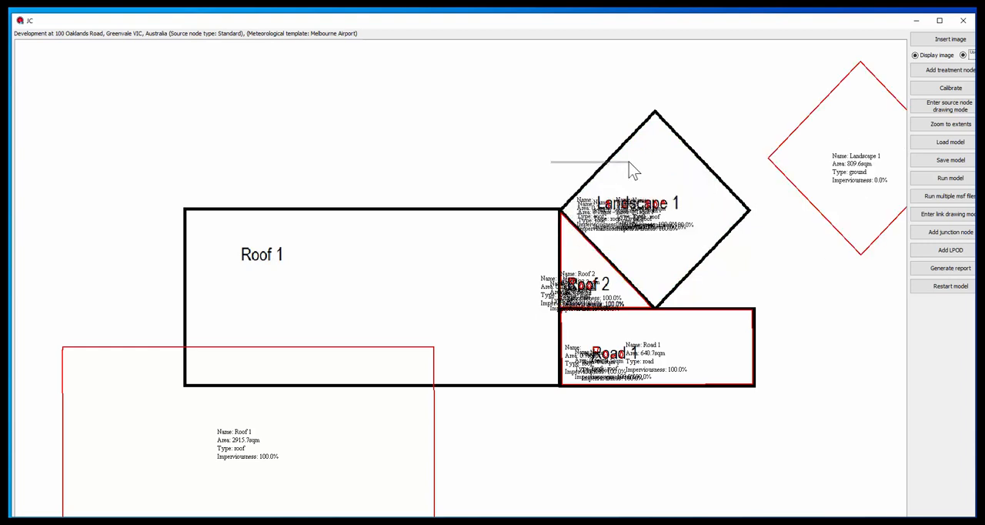
{"action": "left_click_drag", "start_coordinate": [605, 158], "coordinate": [332, 109]}
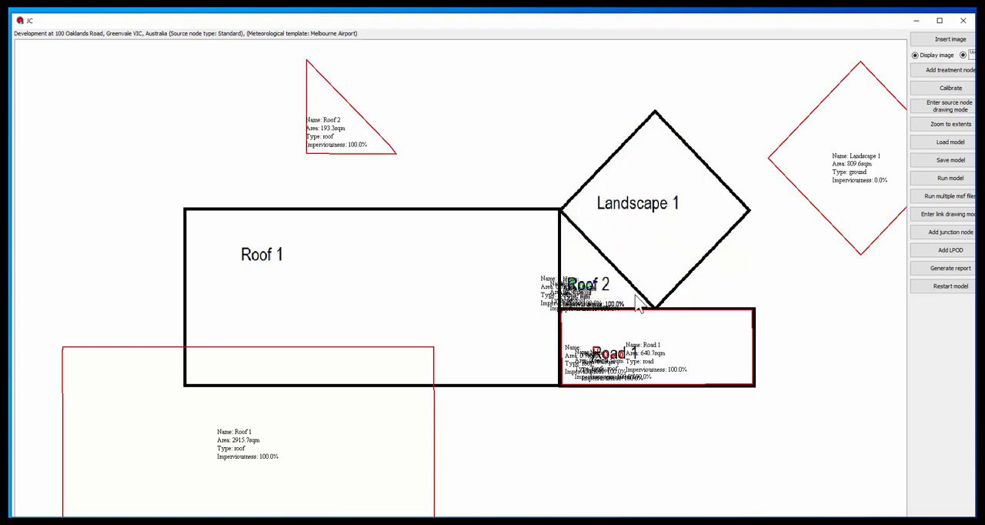
{"action": "left_click_drag", "start_coordinate": [708, 351], "coordinate": [692, 407]}
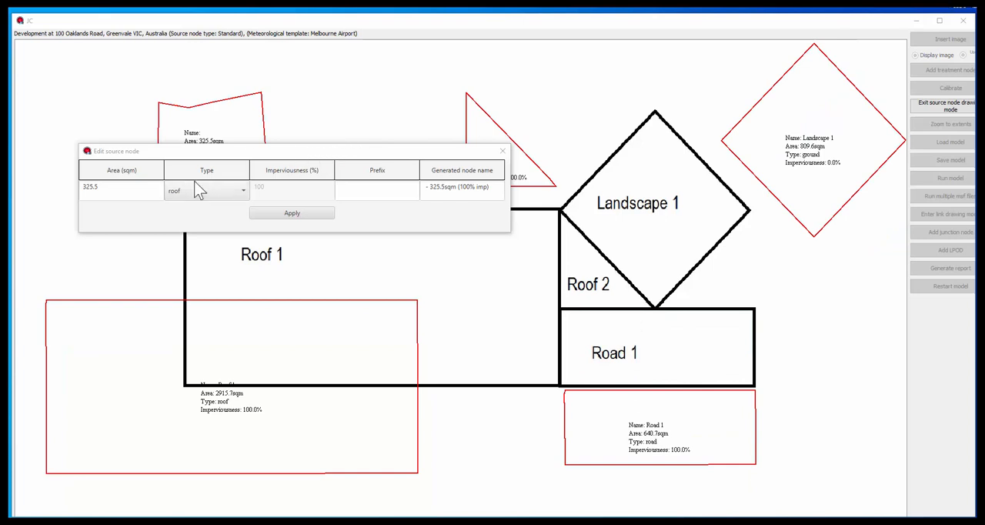
Set the unnamed source node's area to 400 sqm, type to roof and prefix to Shed 1, and apply the changes
{"action": "left_click_drag", "start_coordinate": [184, 153], "coordinate": [158, 200]}
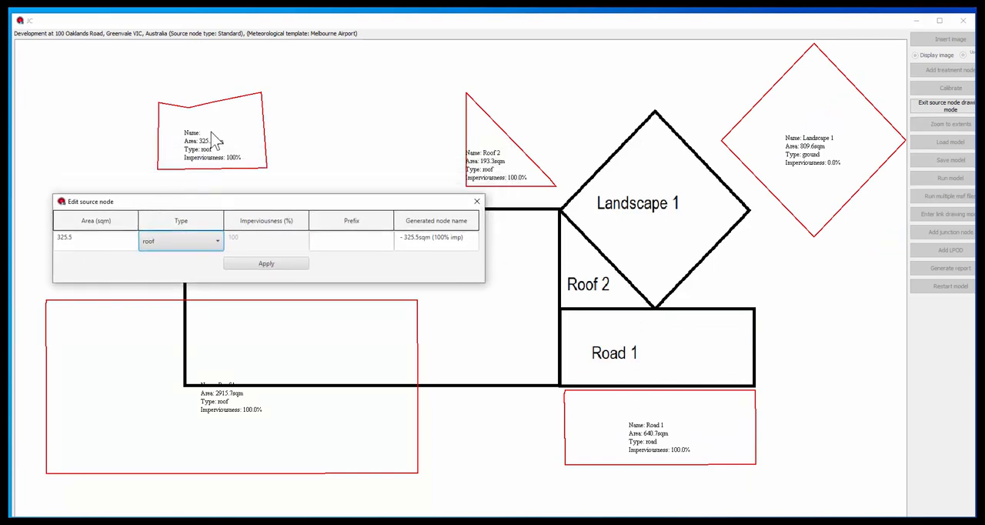
{"action": "left_click_drag", "start_coordinate": [222, 201], "coordinate": [219, 181]}
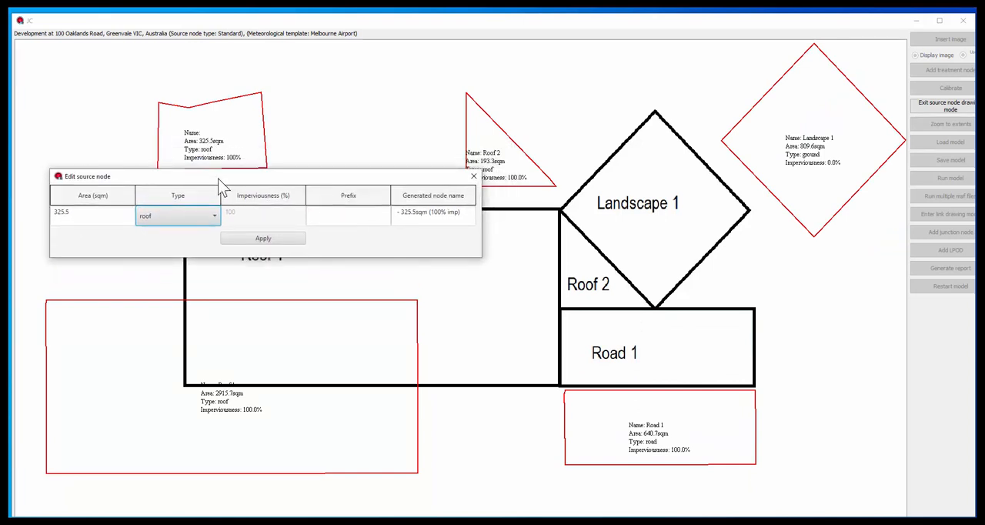
{"action": "double_click", "coordinate": [89, 212]}
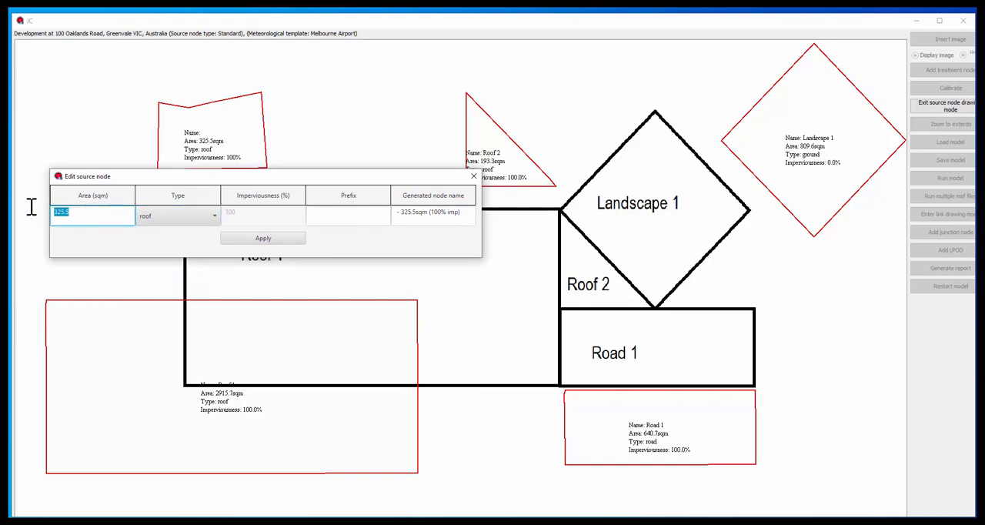
{"action": "type", "text": "400"}
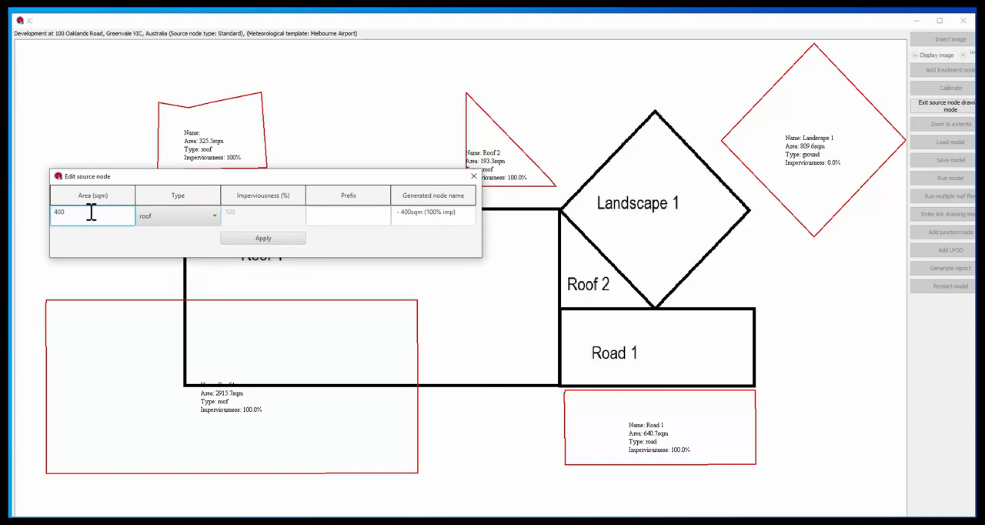
{"action": "left_click", "coordinate": [184, 213]}
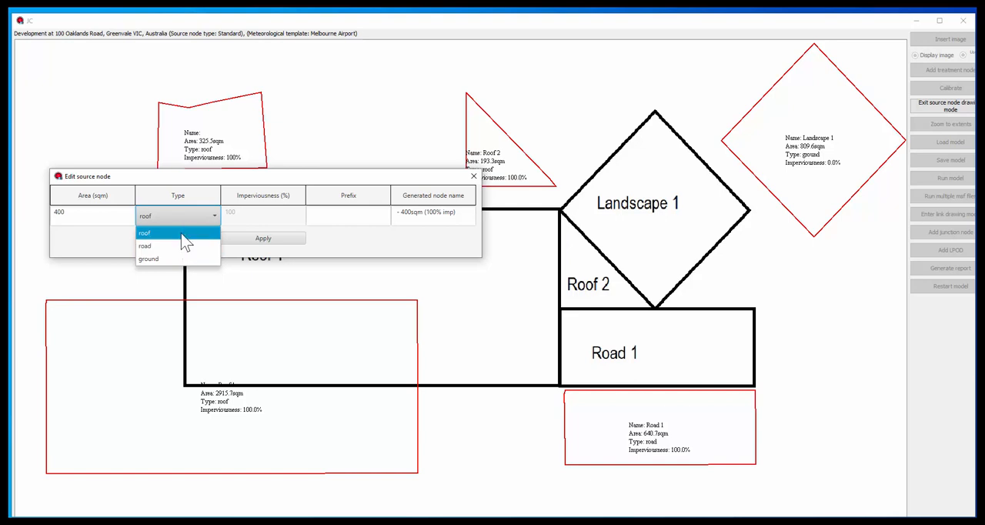
{"action": "left_click", "coordinate": [182, 234]}
{"action": "left_click", "coordinate": [343, 216]}
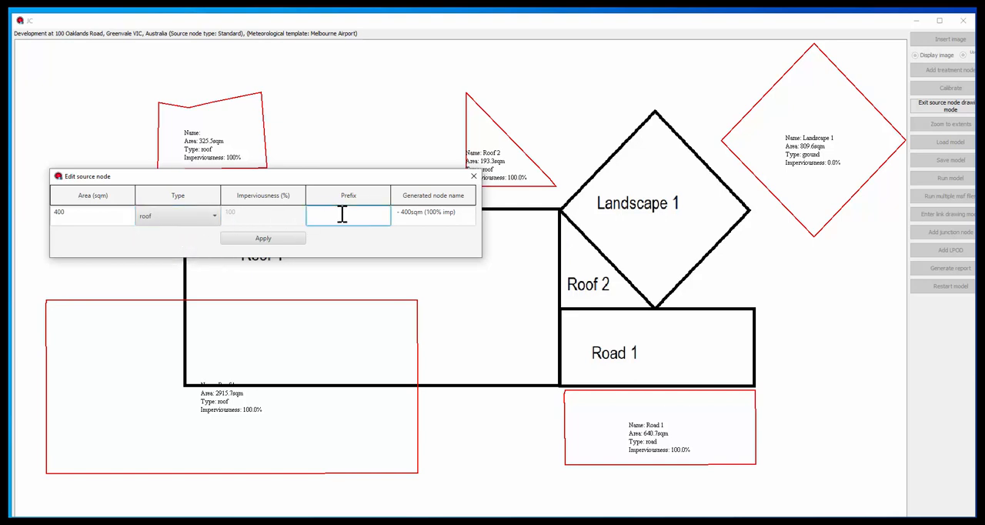
{"action": "type", "text": "Shed 1"}
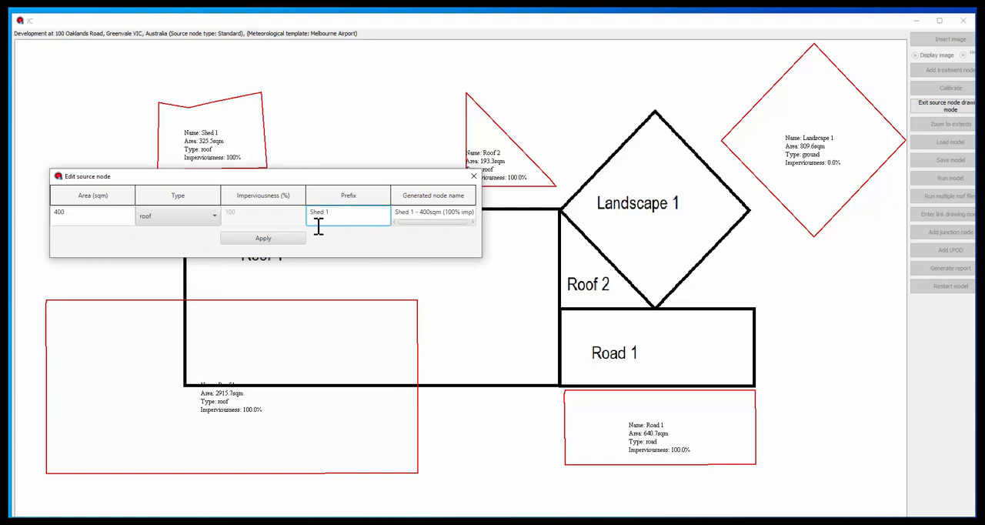
{"action": "left_click", "coordinate": [291, 240]}
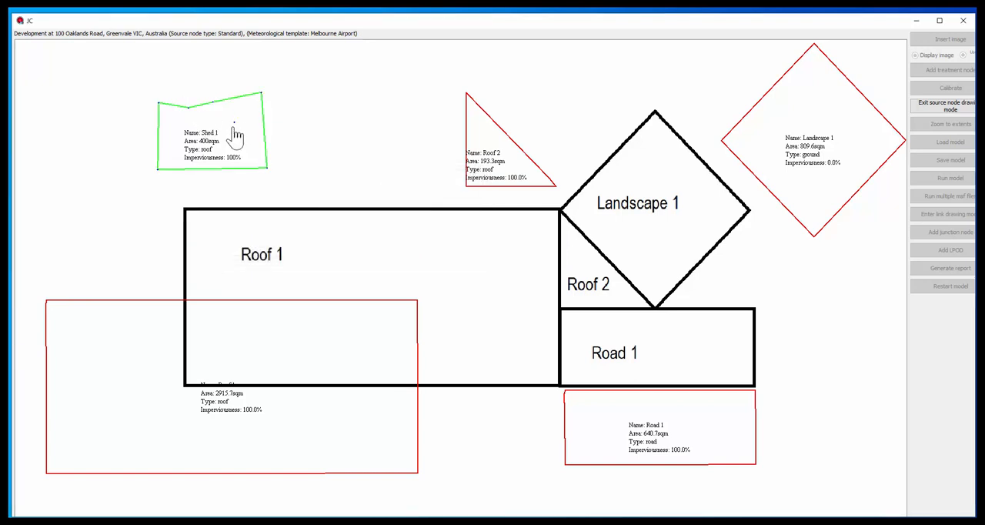
{"action": "left_click", "coordinate": [260, 136]}
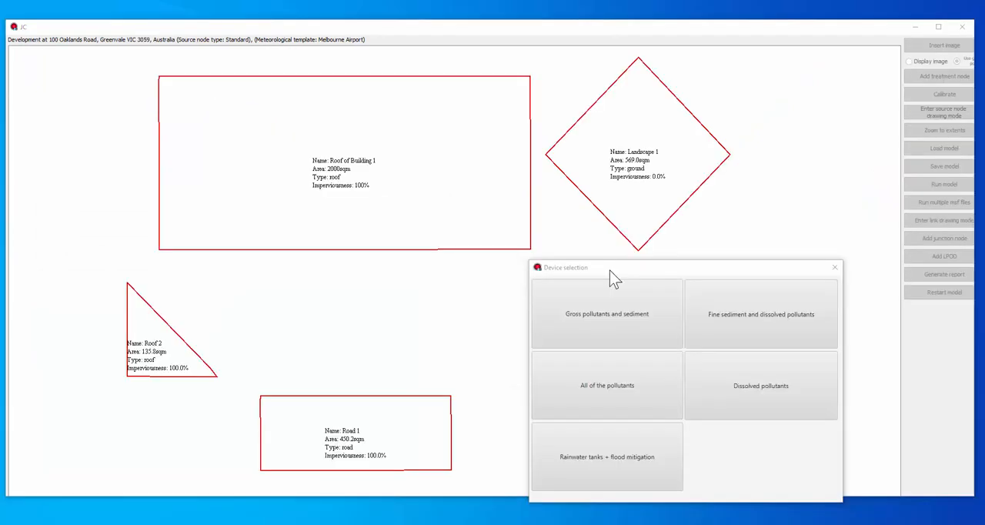
Add a constructed swale for gross pollutants and sediment with a length of 10 m, accepting the short length
{"action": "left_click", "coordinate": [610, 309]}
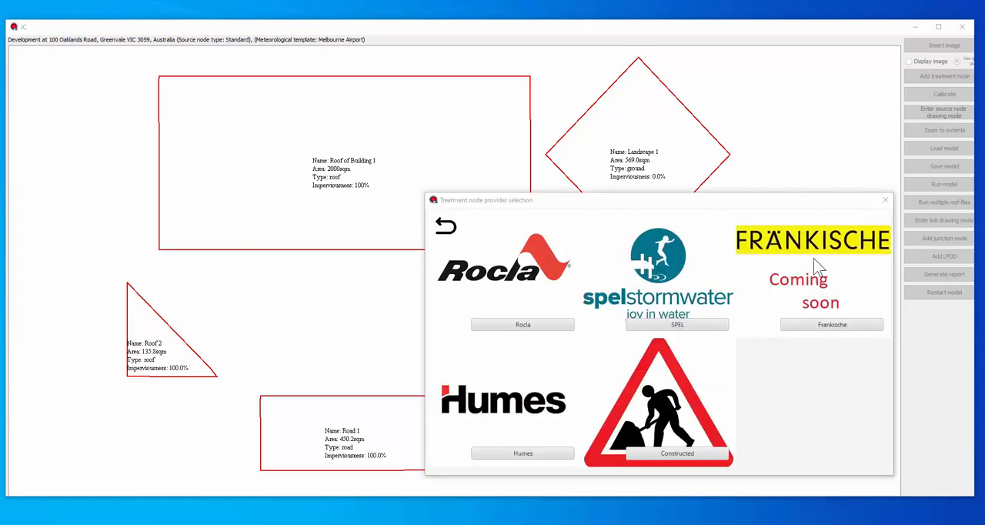
{"action": "left_click", "coordinate": [716, 459]}
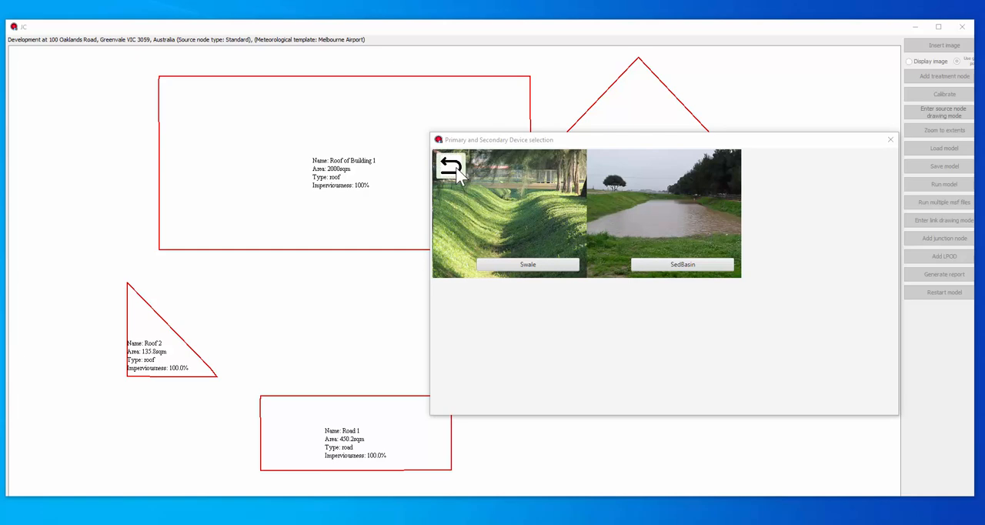
{"action": "left_click", "coordinate": [538, 266]}
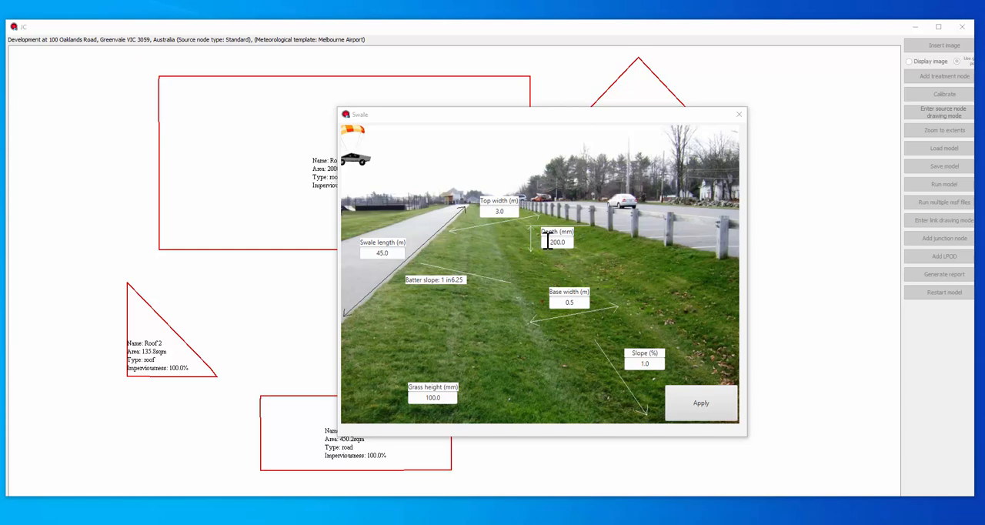
{"action": "left_click_drag", "start_coordinate": [395, 255], "coordinate": [367, 257]}
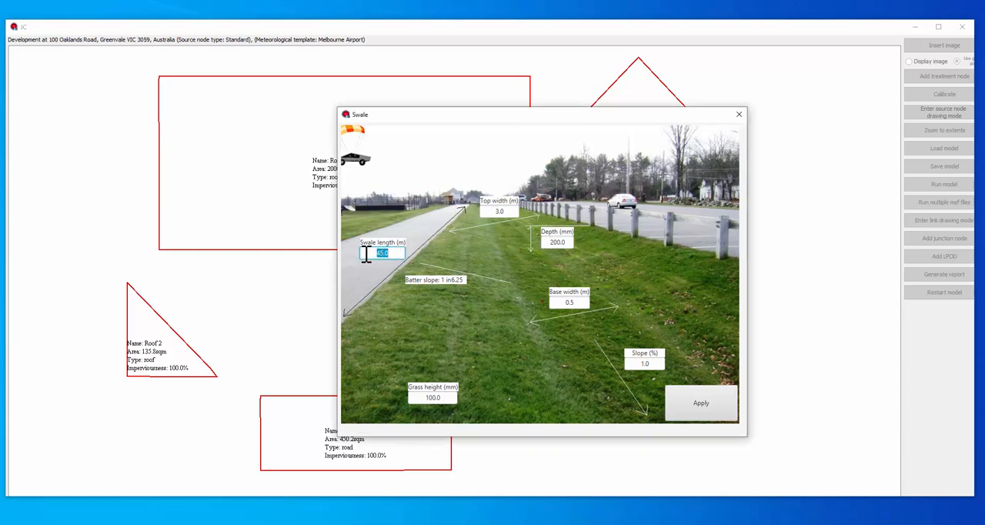
{"action": "type", "text": "10"}
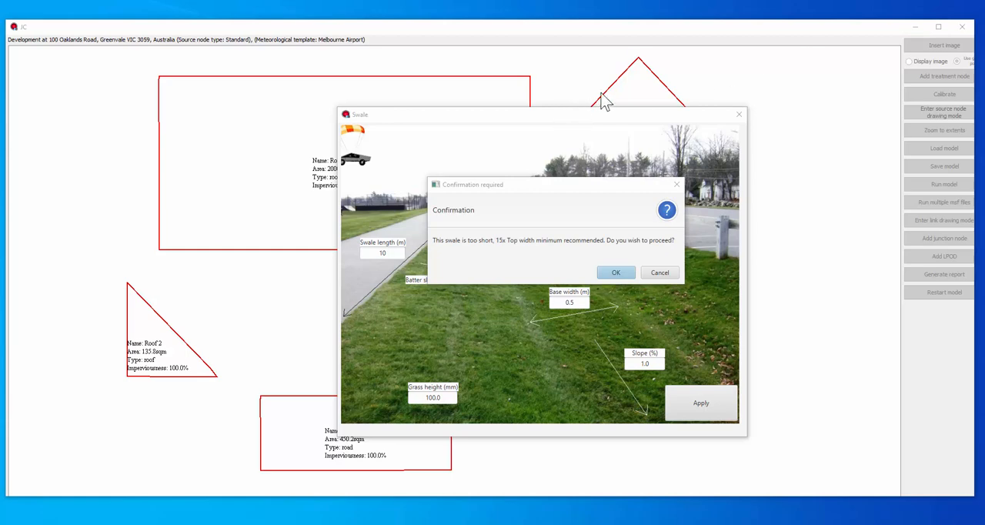
{"action": "left_click", "coordinate": [616, 272]}
Add a bioretention treatment node with a surface area of 20 m²
{"action": "left_click", "coordinate": [791, 331]}
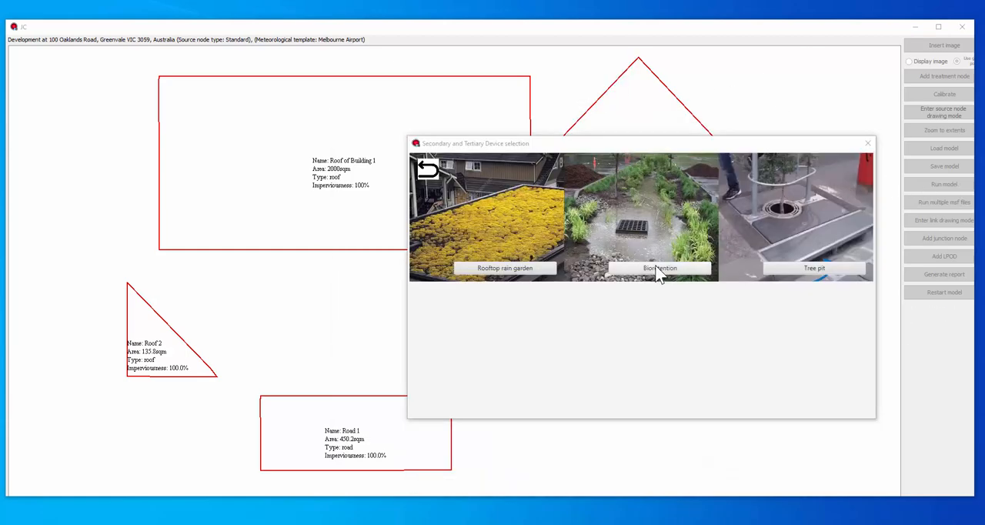
{"action": "left_click", "coordinate": [658, 274]}
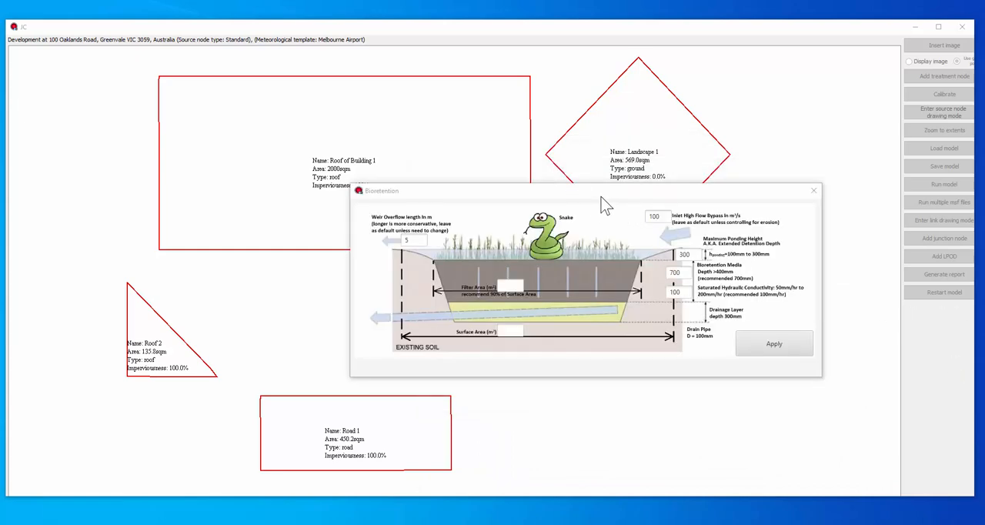
{"action": "left_click", "coordinate": [515, 331]}
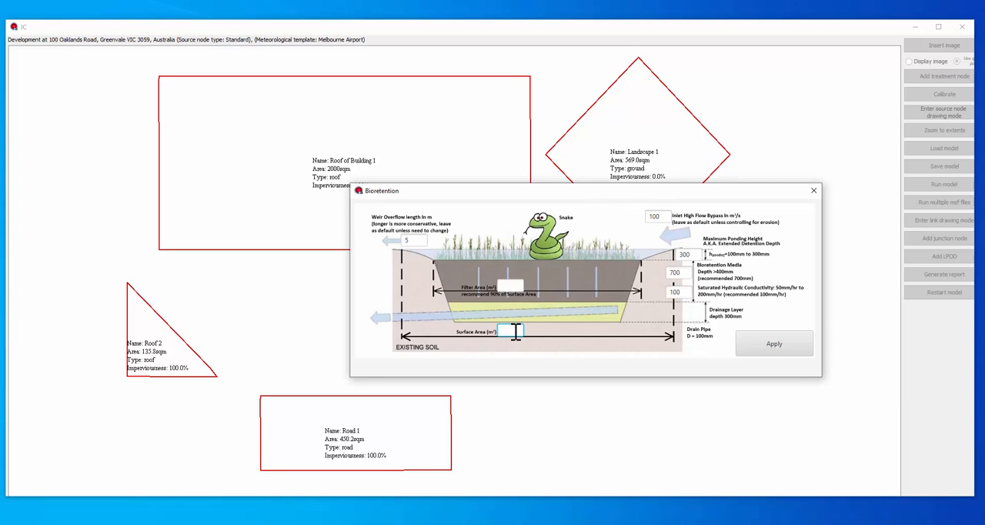
{"action": "type", "text": "20"}
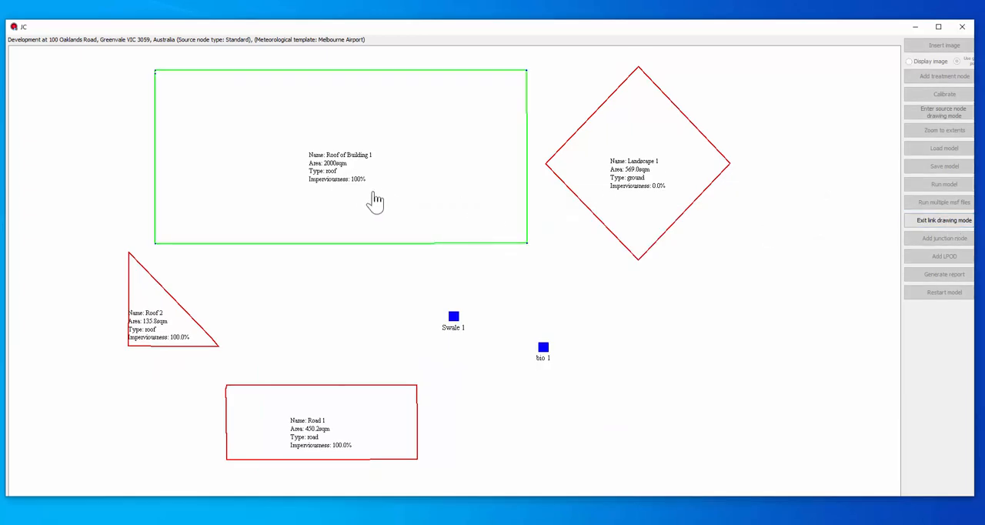
Link Roof of Building 1 to bio 1, link Roof 2, Landscape 1 and Road 1 to Swale 1, and link Swale 1 to bio 1
{"action": "mouse_move", "coordinate": [375, 201]}
{"action": "left_mouse_down"}
{"action": "mouse_move", "coordinate": [468, 233]}
{"action": "mouse_move", "coordinate": [544, 348]}
{"action": "left_mouse_up"}
{"action": "left_click_drag", "start_coordinate": [158, 306], "coordinate": [454, 318]}
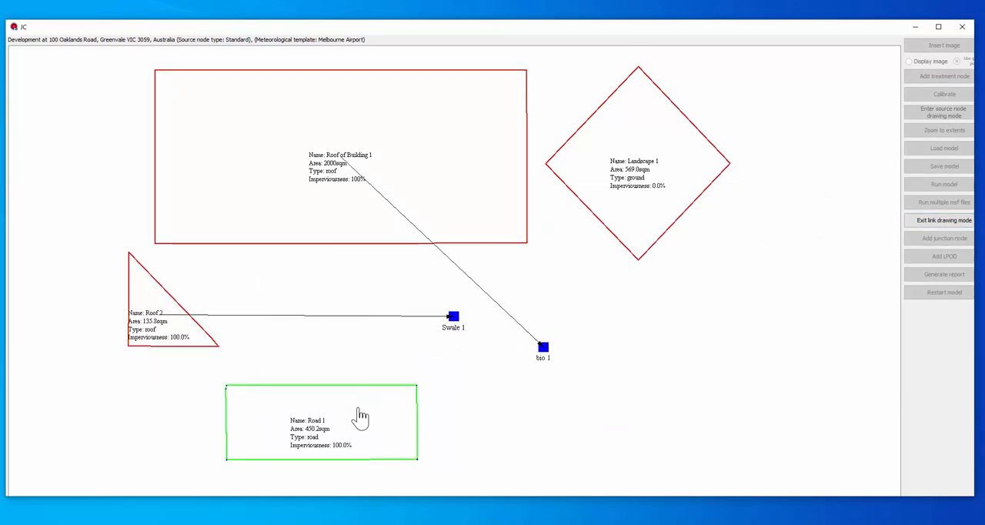
{"action": "left_click_drag", "start_coordinate": [616, 171], "coordinate": [453, 316]}
{"action": "mouse_move", "coordinate": [323, 420]}
{"action": "left_mouse_down"}
{"action": "mouse_move", "coordinate": [570, 347]}
{"action": "mouse_move", "coordinate": [453, 316]}
{"action": "left_mouse_up"}
{"action": "left_click_drag", "start_coordinate": [454, 316], "coordinate": [543, 349]}
{"action": "left_click", "coordinate": [577, 263]}
{"action": "left_click", "coordinate": [944, 220]}
Rearrange the layout with Landscape 1 below Swale 1, bio 1 farther right, and Roof of Building 1 and Roof 2 shifted right
{"action": "left_click_drag", "start_coordinate": [638, 127], "coordinate": [632, 376]}
{"action": "left_click_drag", "start_coordinate": [466, 144], "coordinate": [494, 127]}
{"action": "left_click_drag", "start_coordinate": [543, 347], "coordinate": [568, 272]}
{"action": "left_click_drag", "start_coordinate": [639, 342], "coordinate": [584, 321]}
{"action": "left_click_drag", "start_coordinate": [568, 273], "coordinate": [667, 252]}
{"action": "left_click_drag", "start_coordinate": [585, 346], "coordinate": [568, 344]}
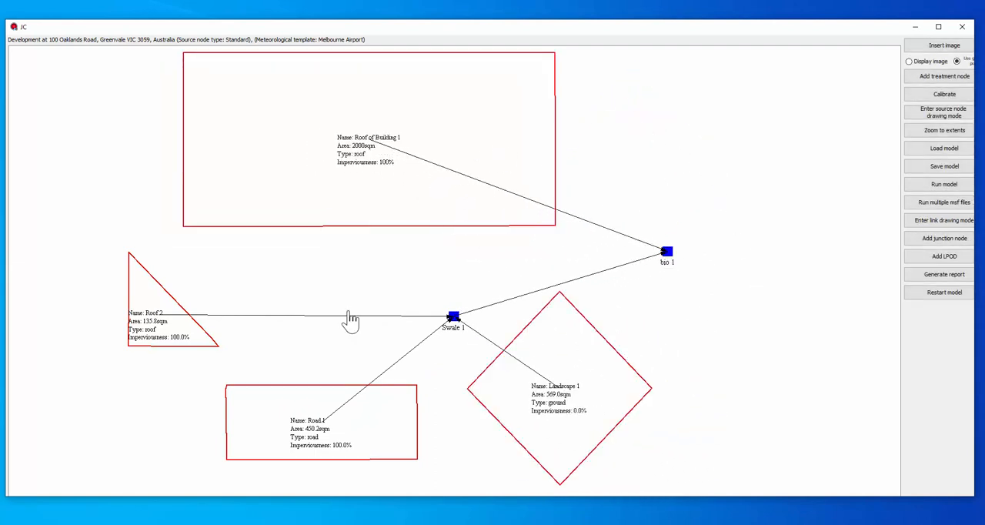
{"action": "left_click_drag", "start_coordinate": [168, 322], "coordinate": [307, 317]}
Add an LPOD node to the right of bio 1 and link bio 1 to it
{"action": "left_click", "coordinate": [944, 257]}
{"action": "left_click", "coordinate": [783, 233]}
{"action": "mouse_move", "coordinate": [668, 254]}
{"action": "left_mouse_down"}
{"action": "mouse_move", "coordinate": [754, 255]}
{"action": "mouse_move", "coordinate": [783, 233]}
{"action": "left_mouse_up"}
{"action": "left_click", "coordinate": [944, 220]}
{"action": "left_click", "coordinate": [945, 220]}
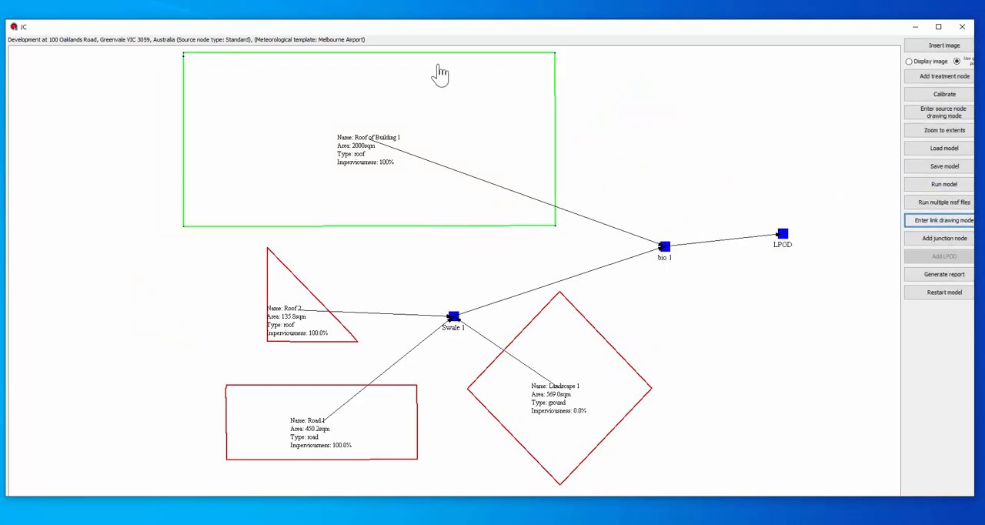
Generate the report for the completed treatment model
{"action": "left_click", "coordinate": [955, 277]}
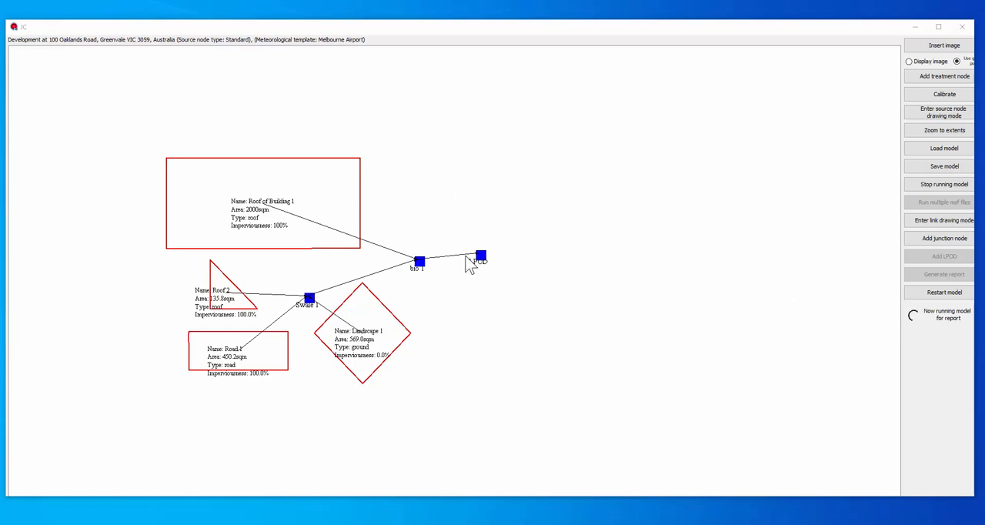
Fill in the report's PDF details with the assessor's name, company name Cleanstormwater, the company address and project name Example 1
{"action": "type", "text": "Greg"}
{"action": "left_click", "coordinate": [539, 153]}
{"action": "type", "text": "Cleanstormwater"}
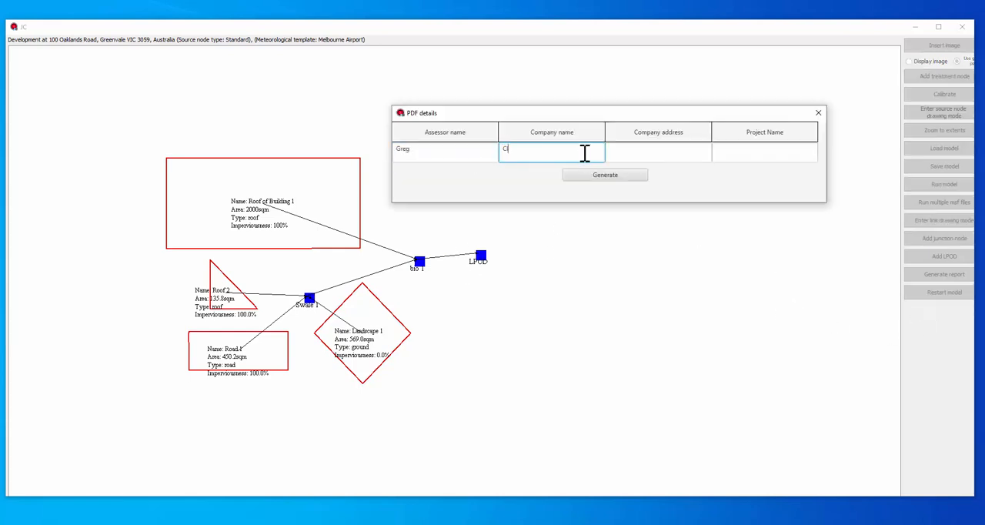
{"action": "left_click", "coordinate": [647, 152]}
{"action": "type", "text": "Stormwater lane"}
{"action": "left_click", "coordinate": [776, 154]}
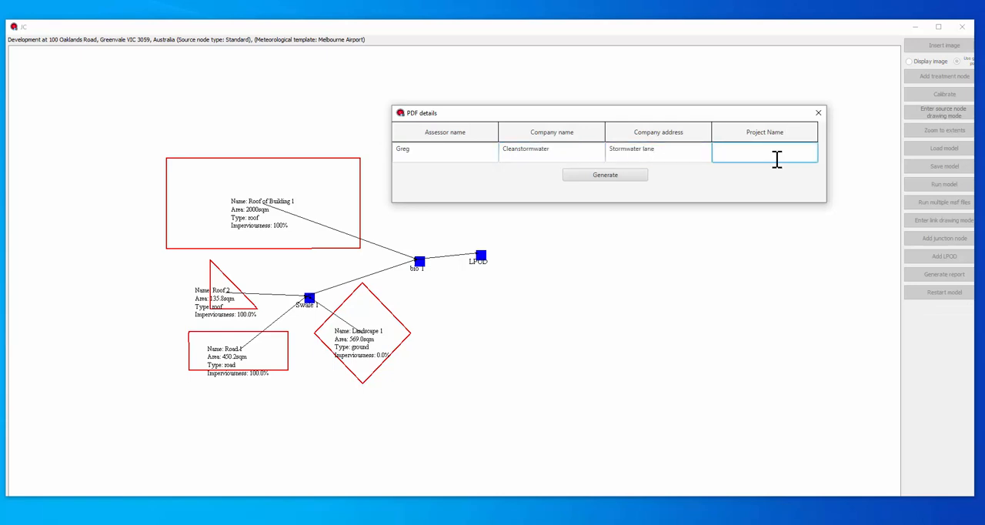
{"action": "type", "text": "Example 1"}
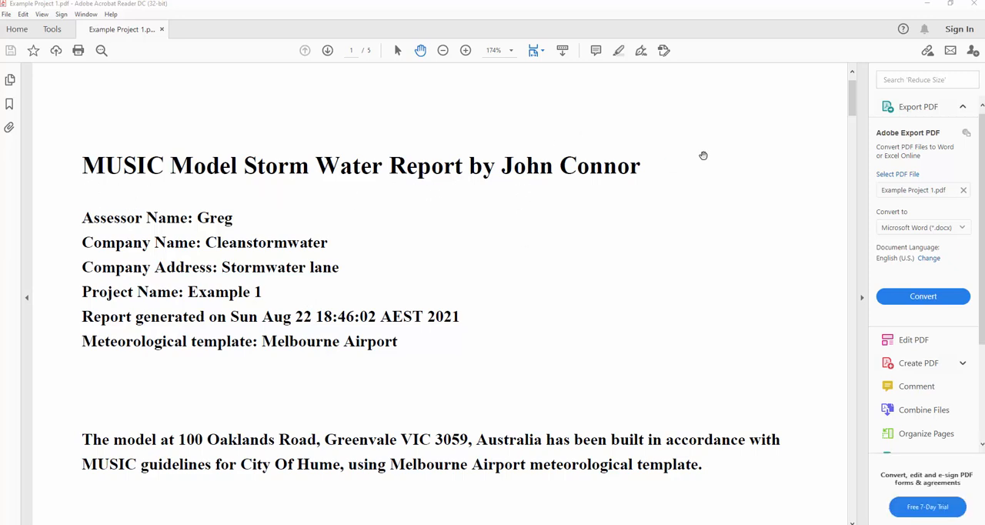
Review the generated report's project details, overall reduction results, model picture, catchment table and treatment node table
{"action": "scroll", "coordinate": [488, 228], "scroll_direction": "down", "scroll_amount": 1}
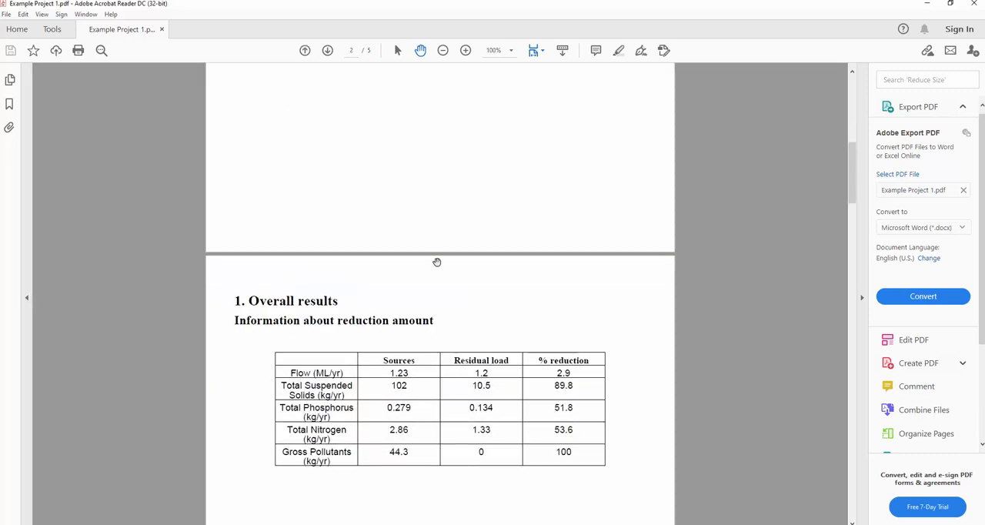
{"action": "scroll", "coordinate": [437, 262], "scroll_direction": "down", "scroll_amount": 8}
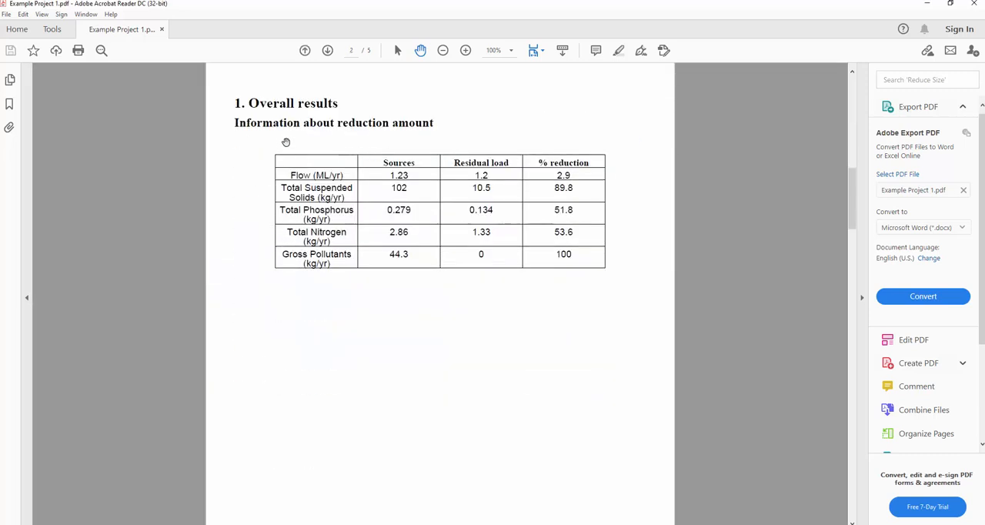
{"action": "scroll", "coordinate": [384, 182], "scroll_direction": "down", "scroll_amount": 9}
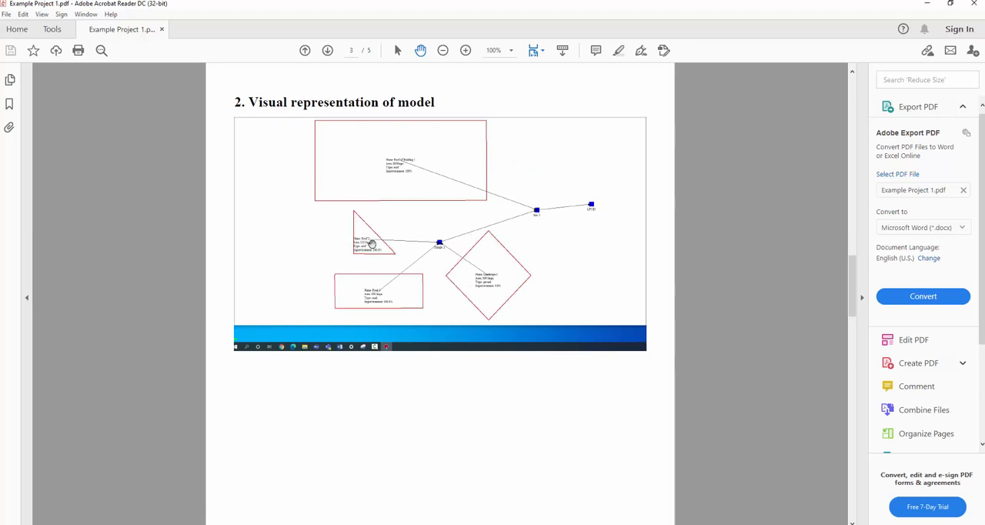
{"action": "scroll", "coordinate": [310, 241], "scroll_direction": "down", "scroll_amount": 10}
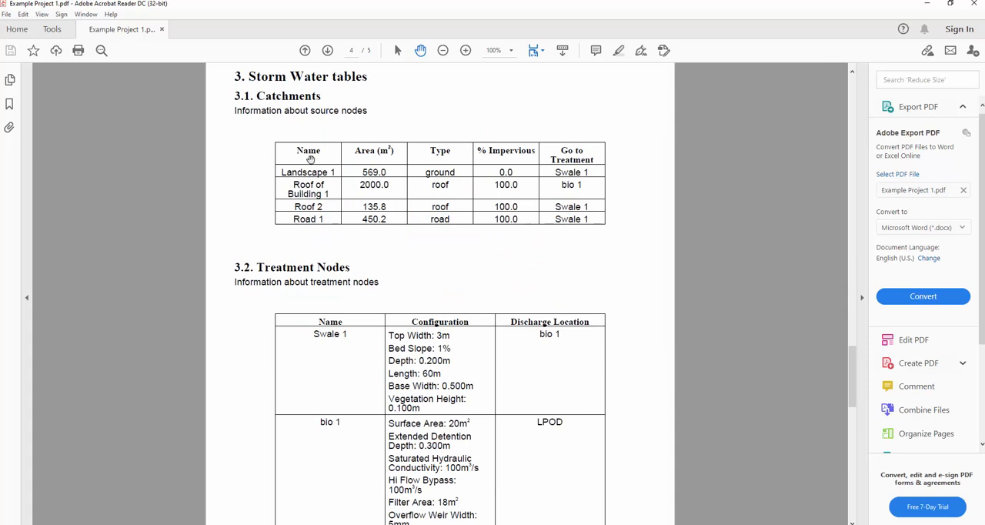
{"action": "scroll", "coordinate": [317, 206], "scroll_direction": "down", "scroll_amount": 3}
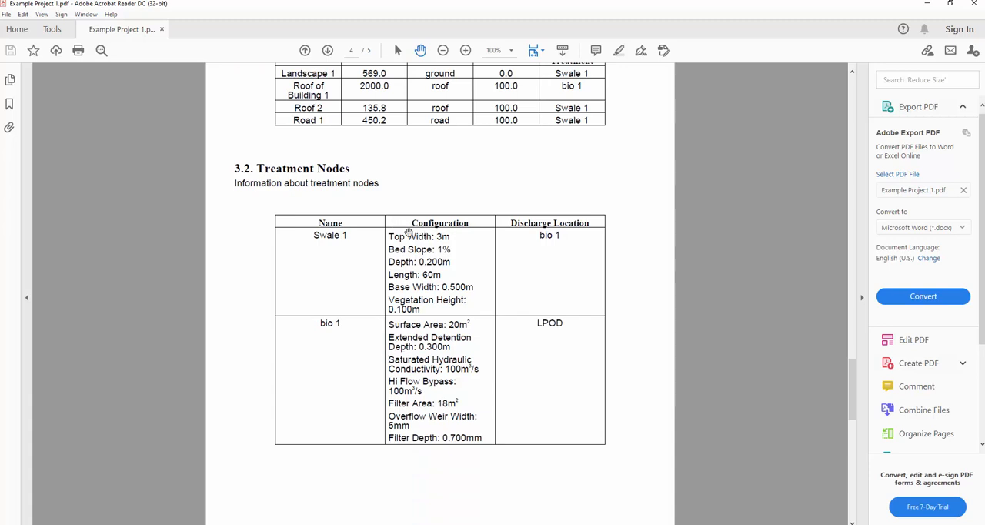
{"action": "scroll", "coordinate": [342, 134], "scroll_direction": "down", "scroll_amount": 15}
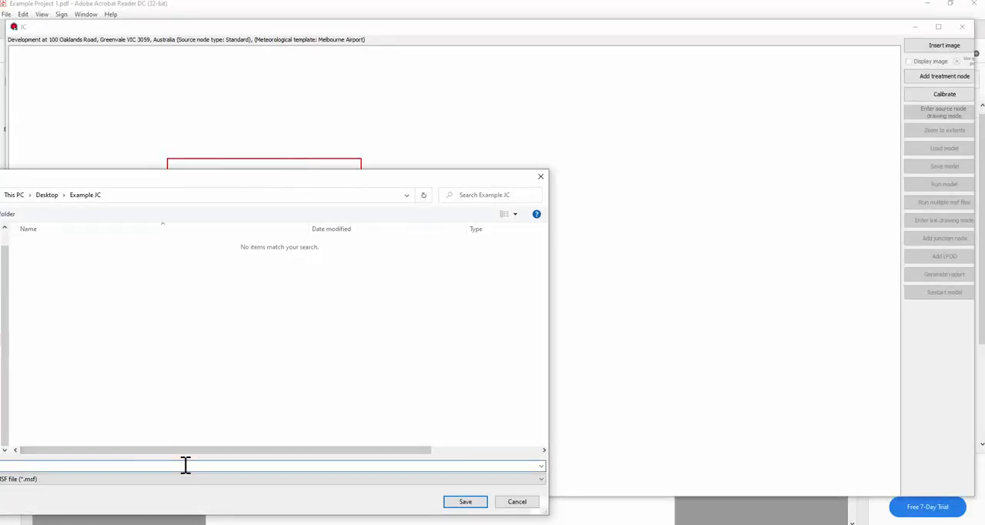
Save the model as Example Model 1 in the Example JC folder and open the saved MSF file in MUSIC
{"action": "type", "text": "Example Model 1"}
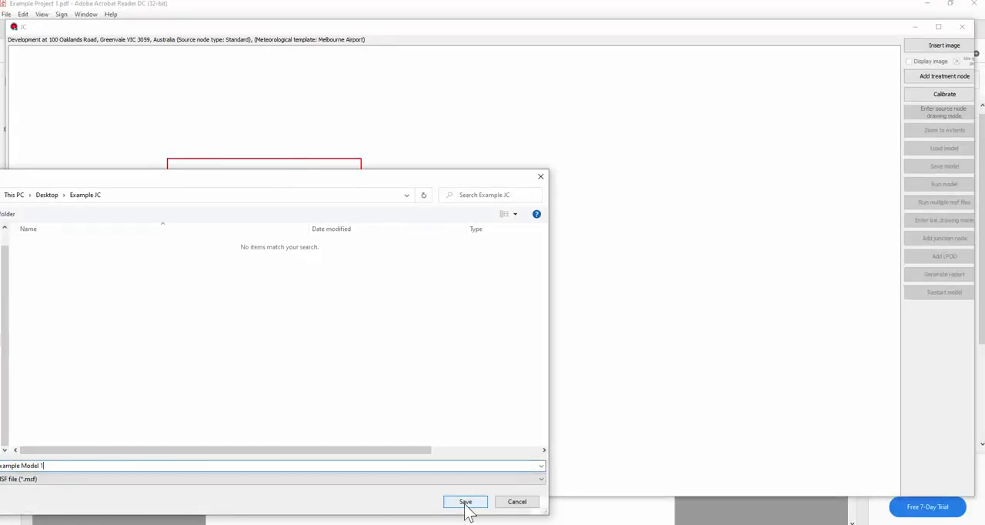
{"action": "left_click", "coordinate": [466, 501]}
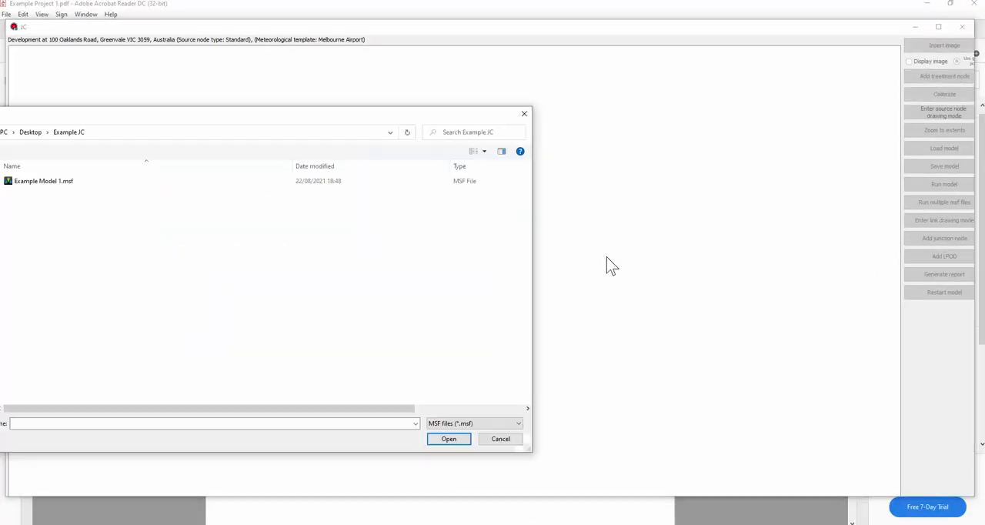
{"action": "left_click", "coordinate": [43, 182]}
{"action": "right_click", "coordinate": [44, 183]}
{"action": "left_click", "coordinate": [44, 206]}
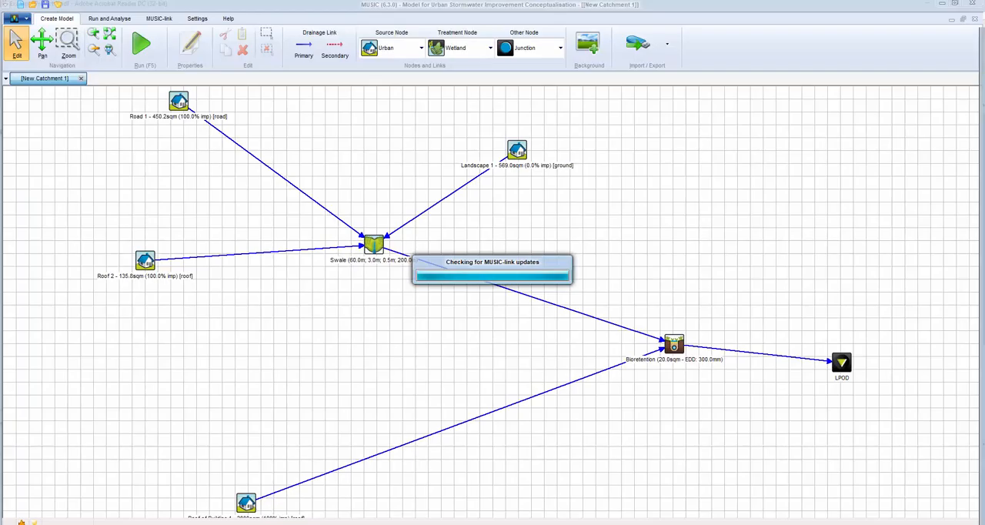
Tidy the catchment layout by moving Swale down, Roof of Building 1 up, Bioretention and LPOD up and left, and Road 1 closer to Swale
{"action": "left_click_drag", "start_coordinate": [374, 244], "coordinate": [376, 290]}
{"action": "left_click_drag", "start_coordinate": [246, 503], "coordinate": [244, 409]}
{"action": "left_click_drag", "start_coordinate": [674, 344], "coordinate": [582, 306]}
{"action": "left_click_drag", "start_coordinate": [842, 362], "coordinate": [743, 304]}
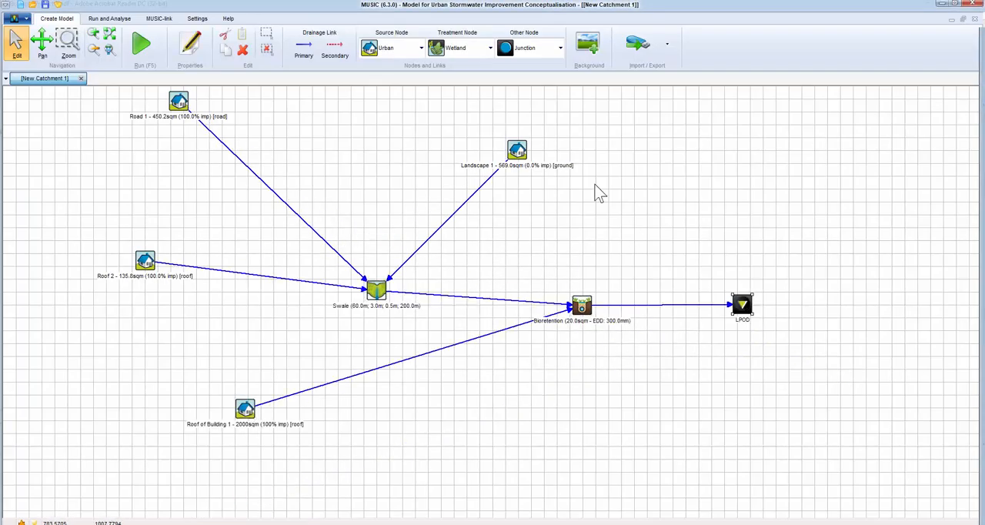
{"action": "left_click_drag", "start_coordinate": [178, 101], "coordinate": [221, 161]}
Run the catchment model and show the treatment train effectiveness at the LPOD
{"action": "left_click", "coordinate": [141, 44]}
{"action": "left_click", "coordinate": [498, 282]}
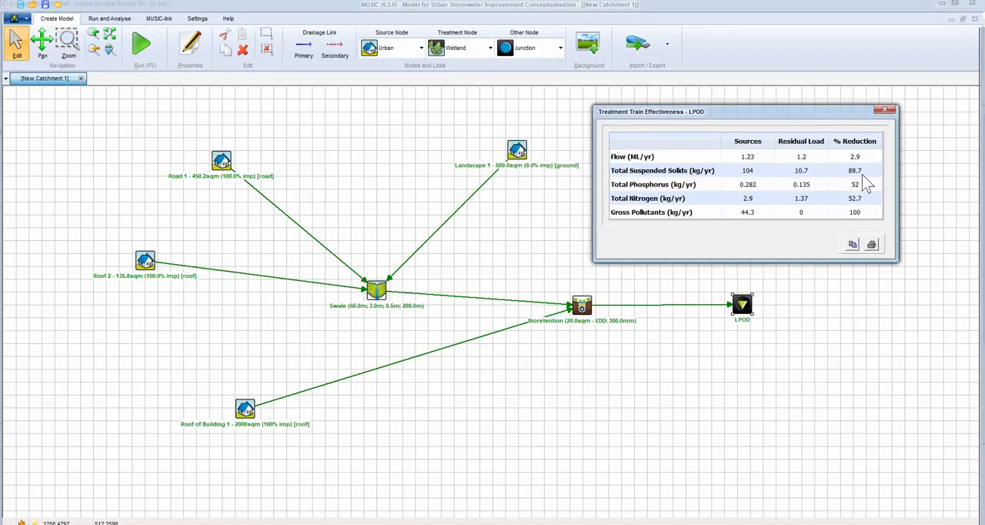